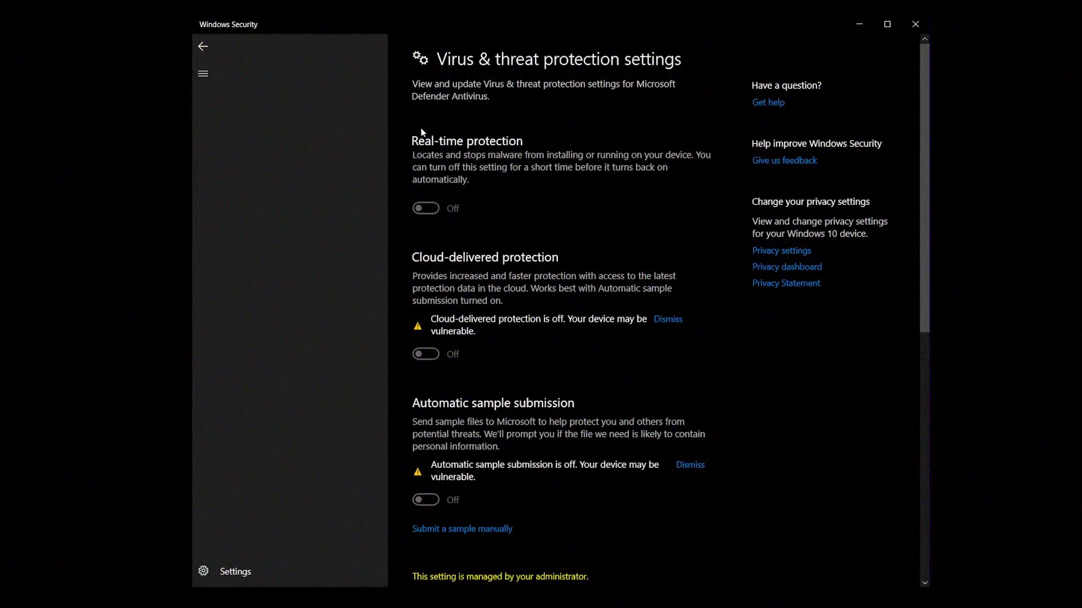
- Minimize Windows Security and bring up the MediaFire newm.zip download page
click(859, 24)
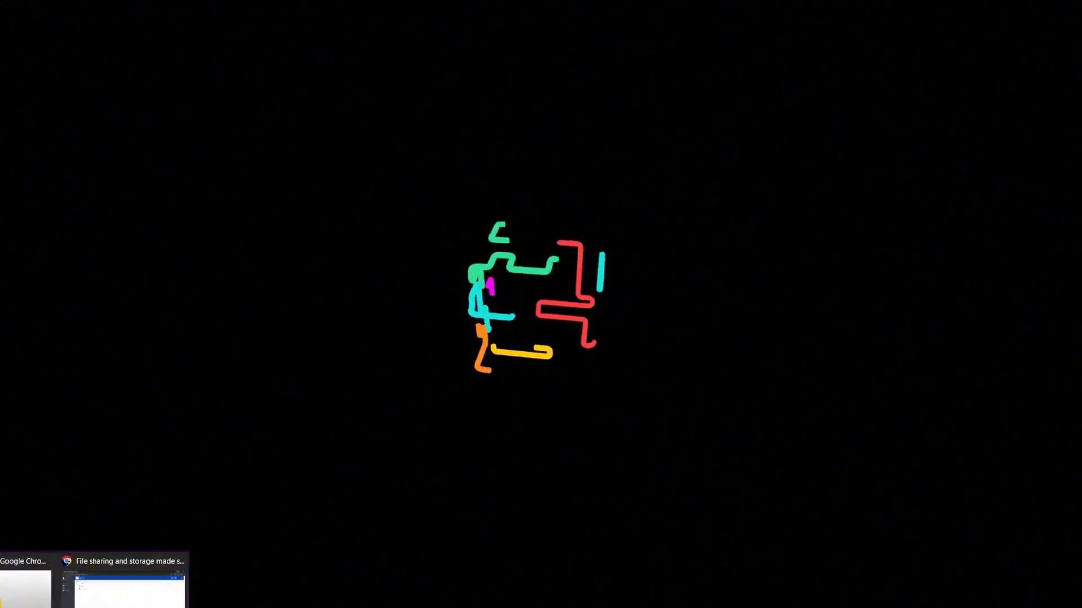
click(127, 587)
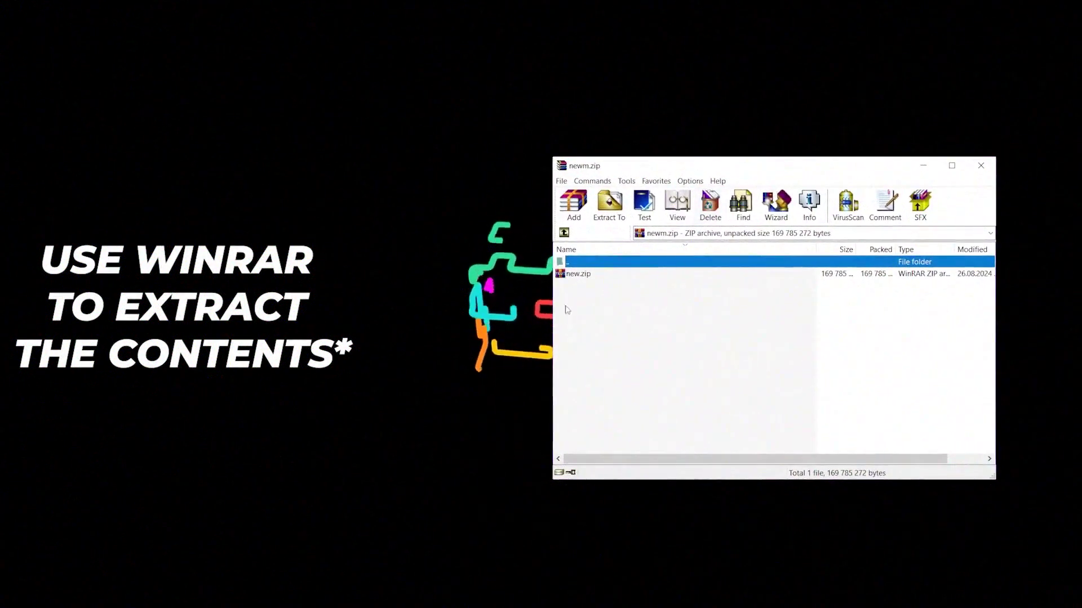
- Open the nested new.zip archive inside newm.zip in WinRAR
click(578, 274)
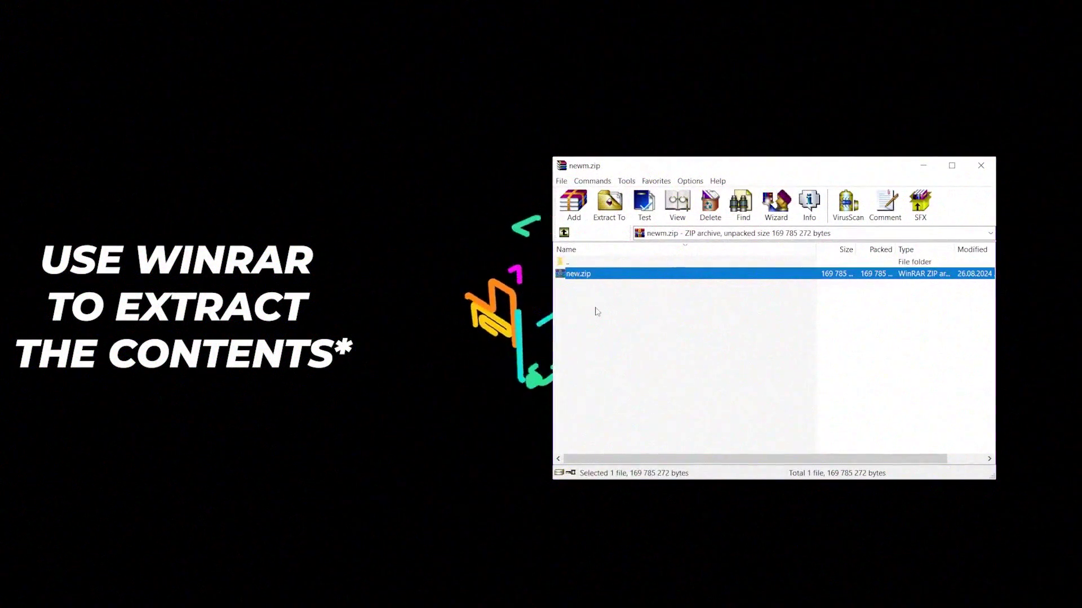
click(596, 312)
double_click(578, 274)
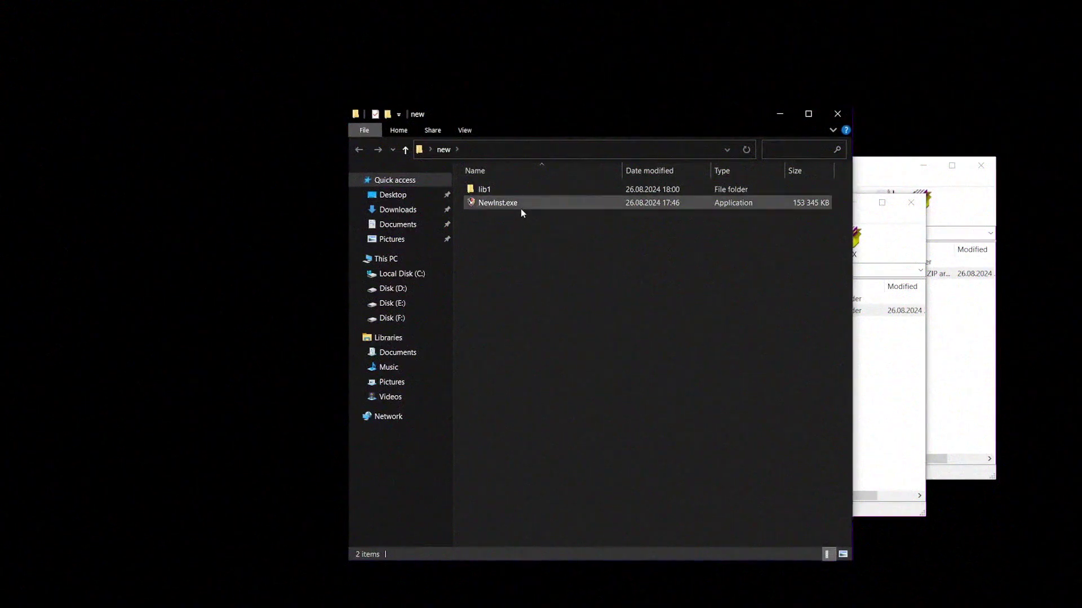
- Select NewInst.exe in the extracted 'new' folder
click(520, 204)
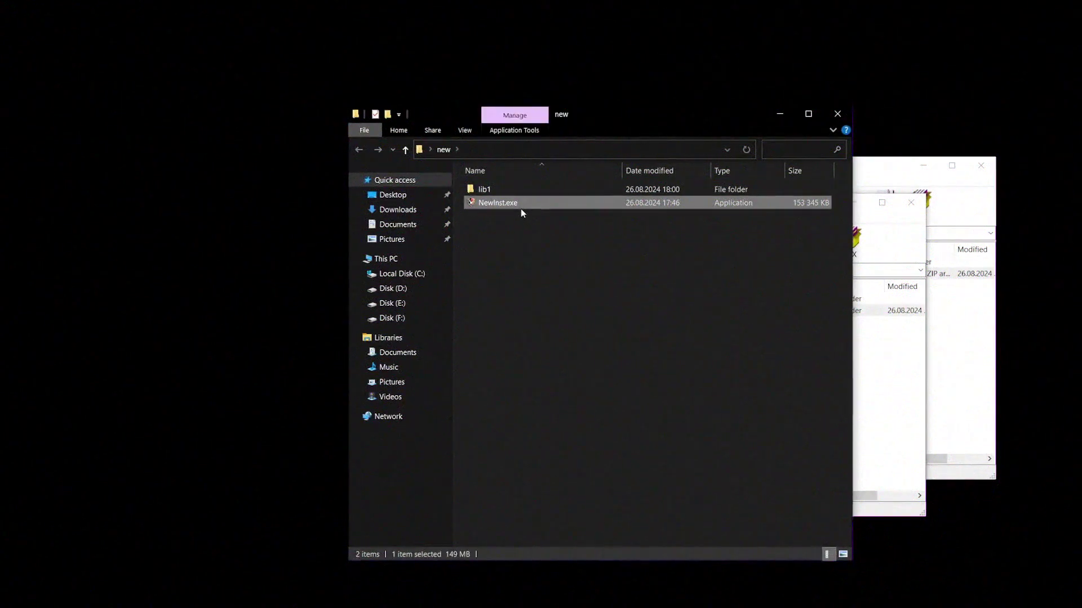